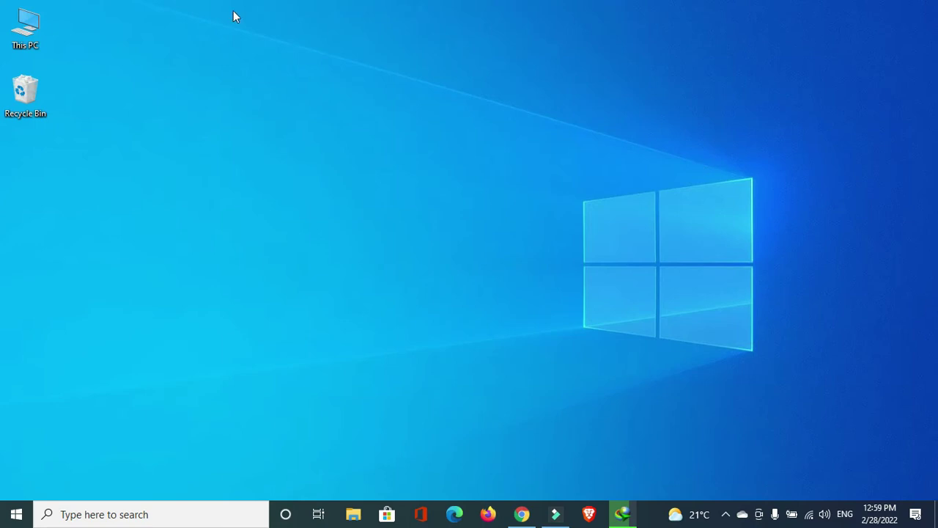
# Step: Open This PC and check the storage location of the Desktop folder in its properties
pyautogui.doubleClick(39, 29)
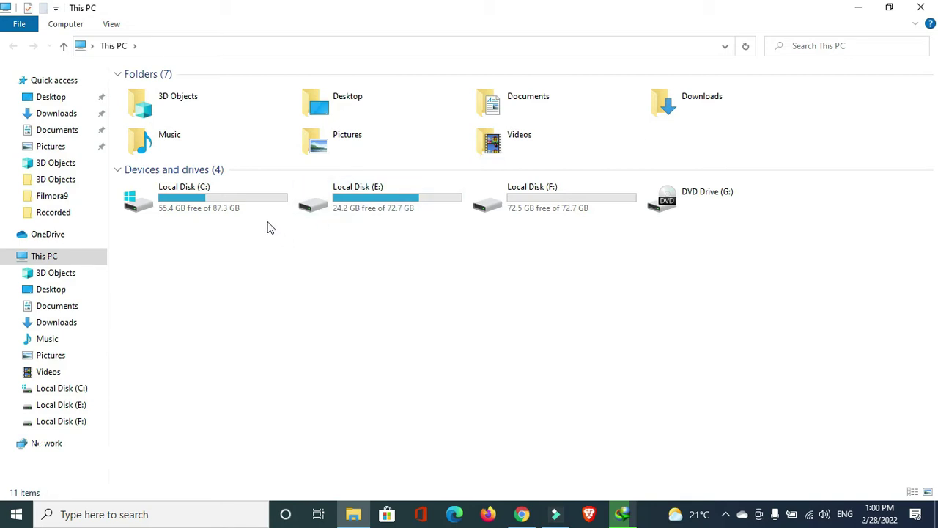
pyautogui.rightClick(371, 106)
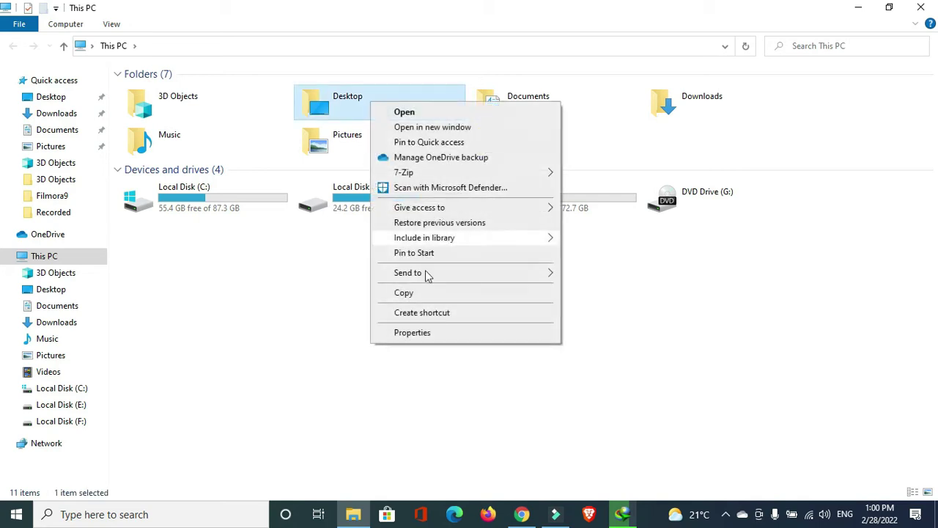
pyautogui.click(416, 334)
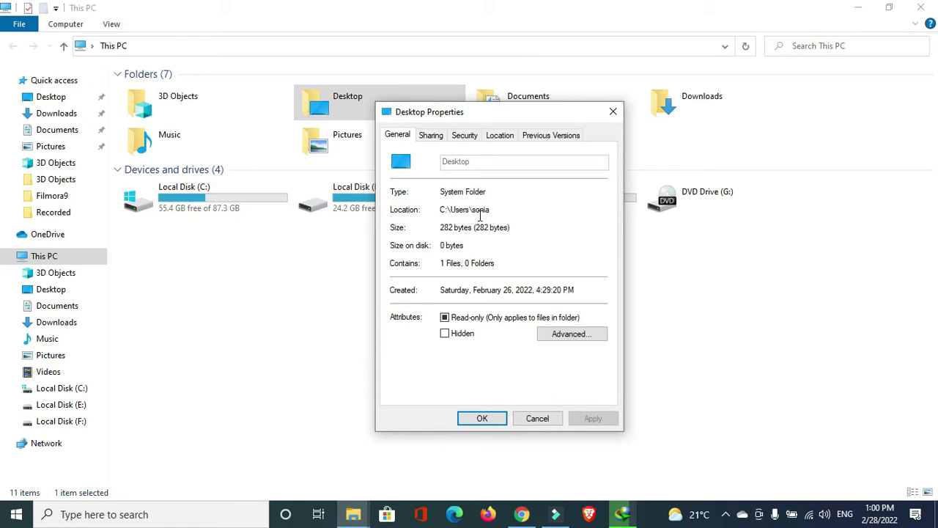
pyautogui.click(482, 418)
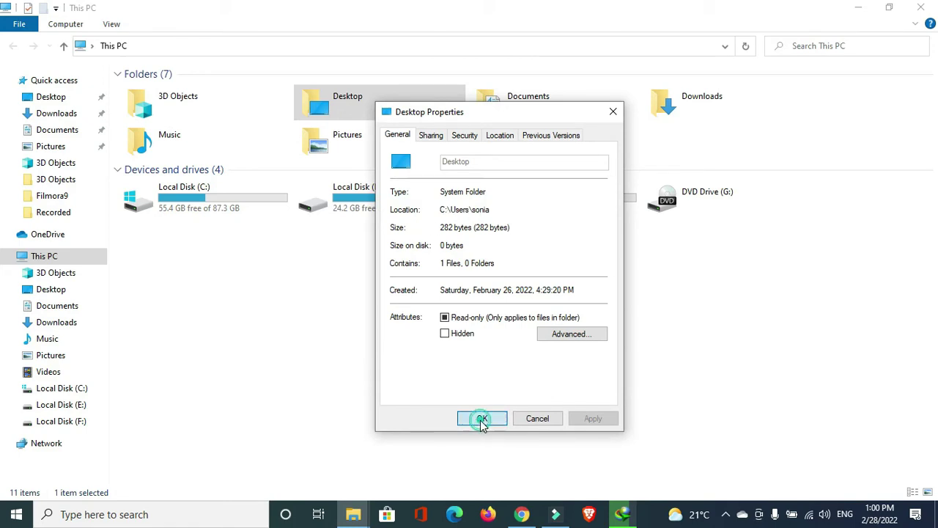
# Step: Check the storage locations of the Documents and Downloads folders in their properties
pyautogui.rightClick(540, 105)
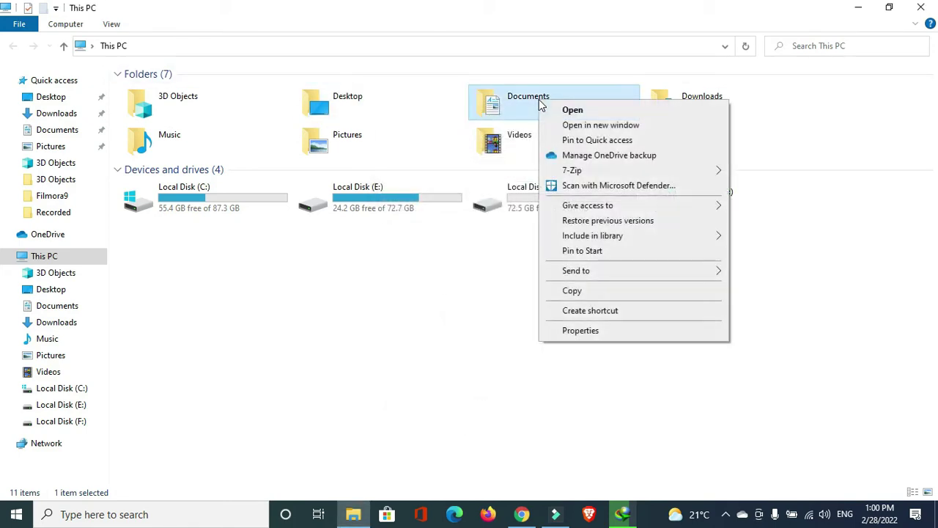
pyautogui.click(562, 337)
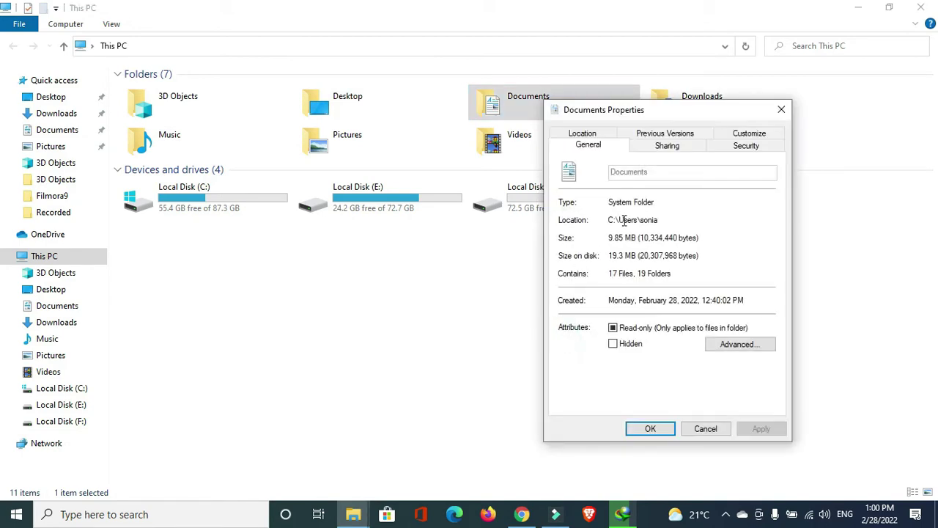
pyautogui.click(643, 433)
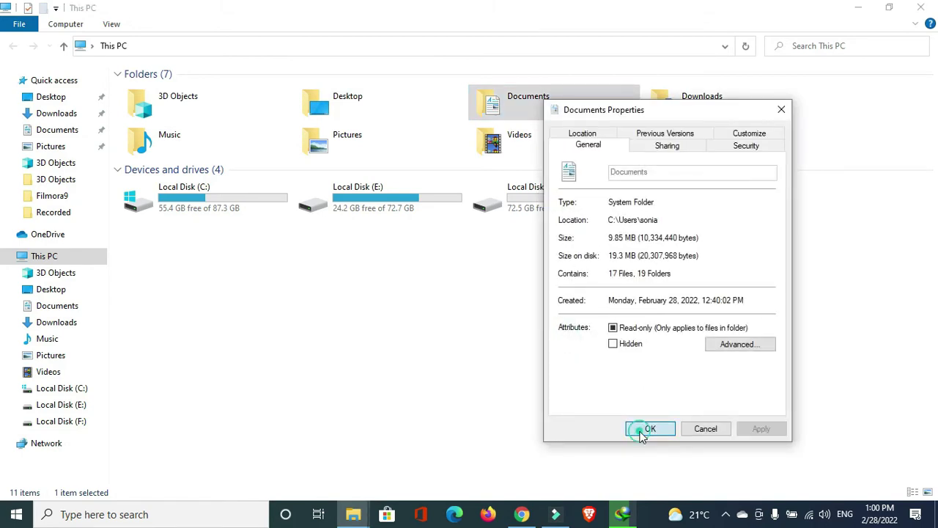
pyautogui.click(686, 99)
pyautogui.rightClick(686, 99)
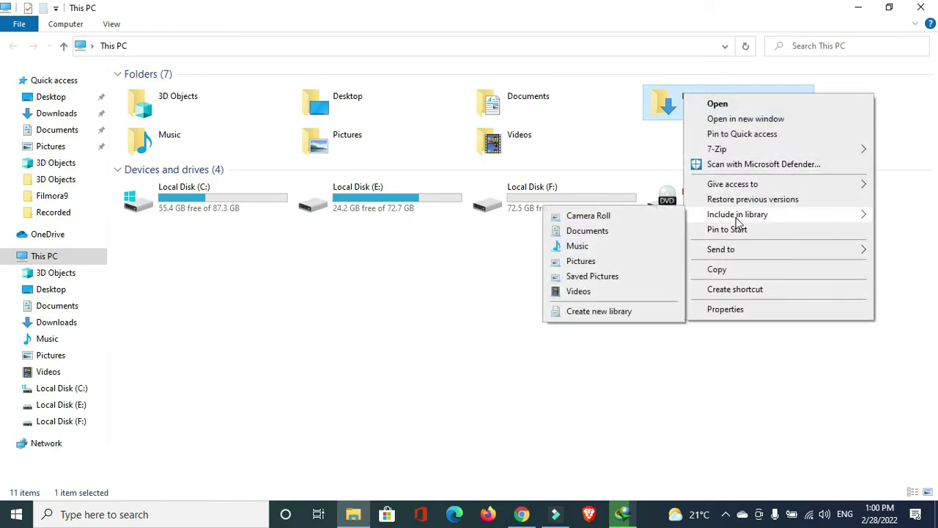
pyautogui.click(719, 310)
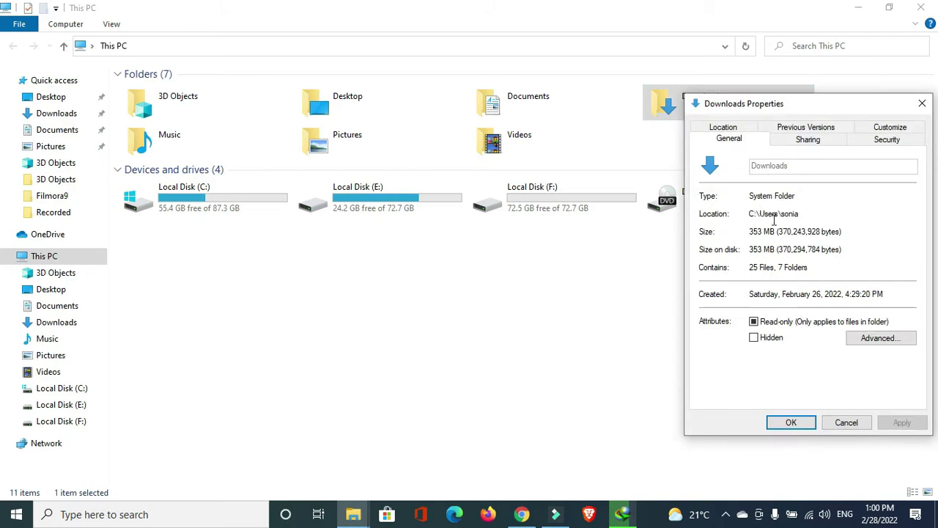
pyautogui.click(791, 423)
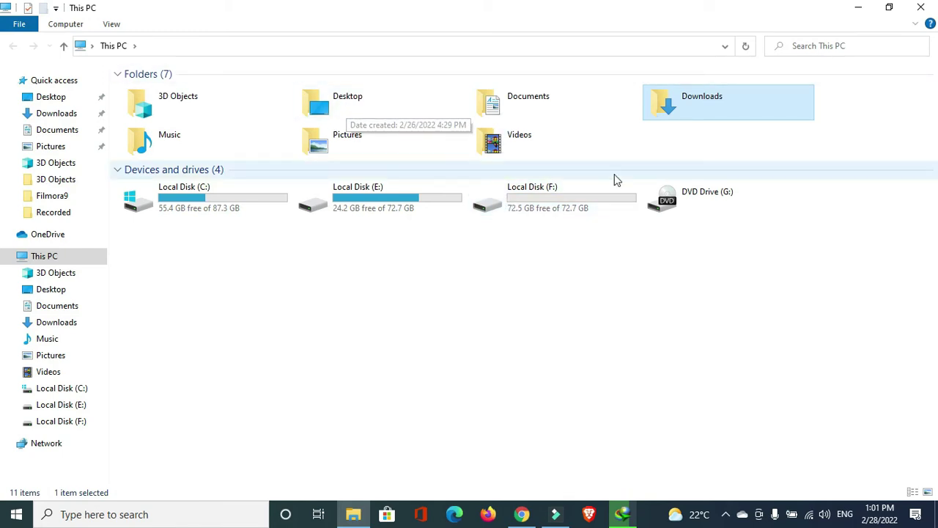
# Step: Create a new folder named "my desktop" on Local Disk (F:)
pyautogui.doubleClick(555, 209)
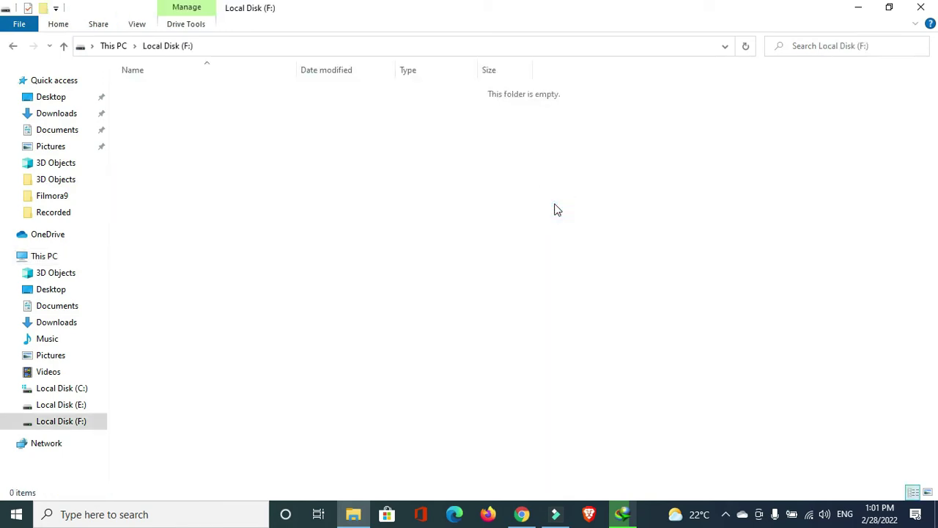
pyautogui.rightClick(265, 169)
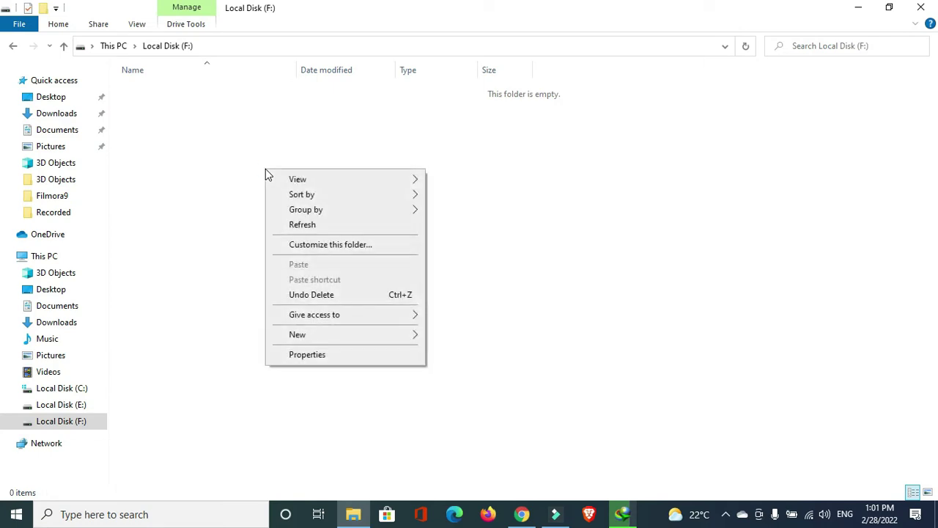
pyautogui.moveTo(315, 338)
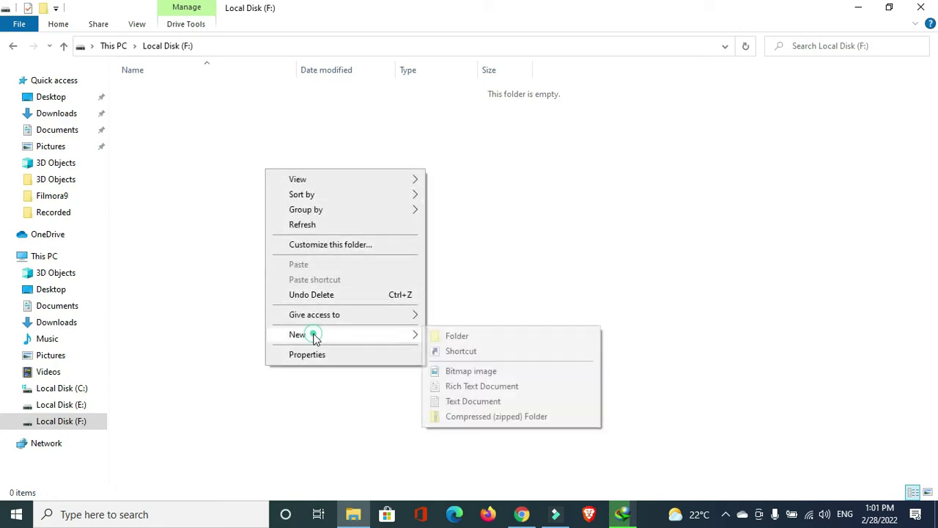
pyautogui.click(459, 336)
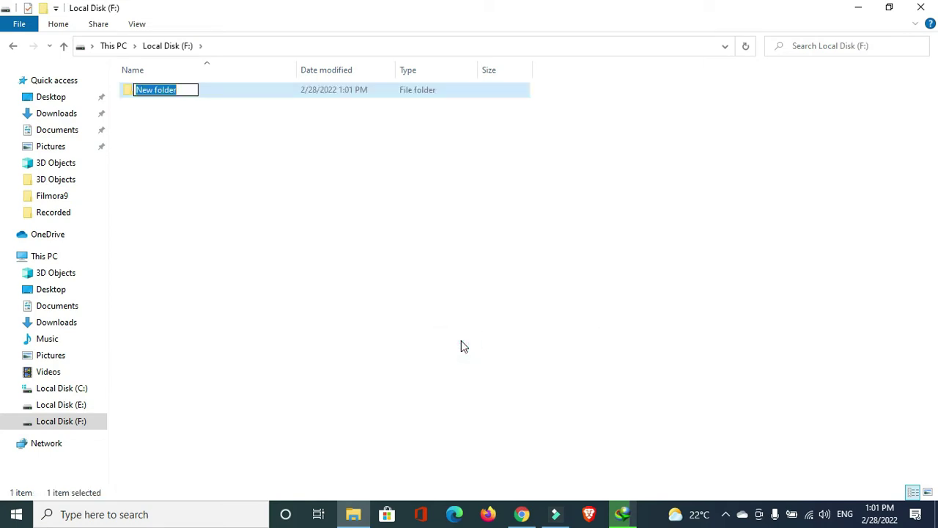
pyautogui.press('BackSpace')
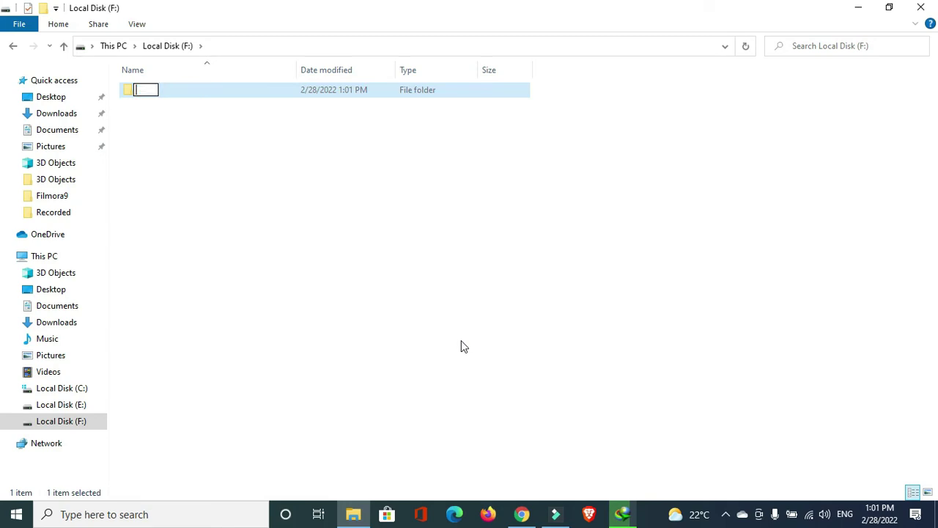
pyautogui.write('my des')
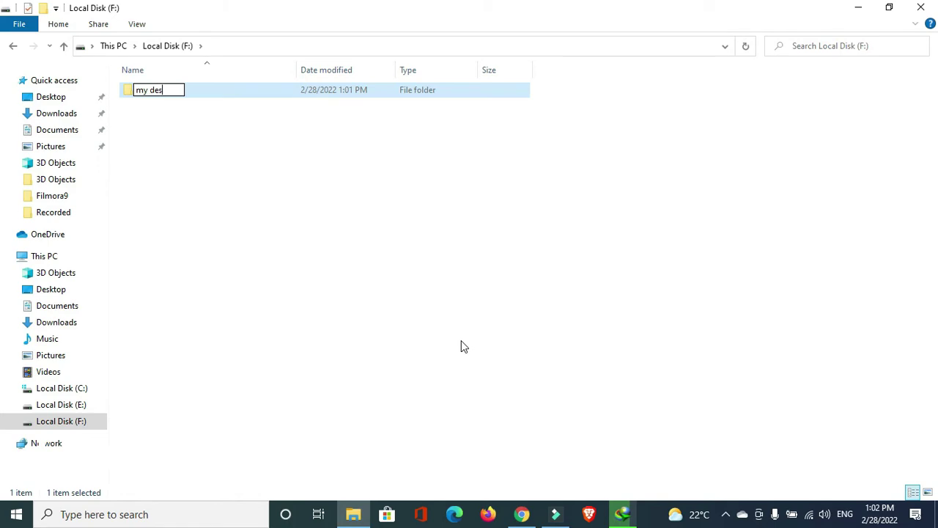
pyautogui.write('ktop')
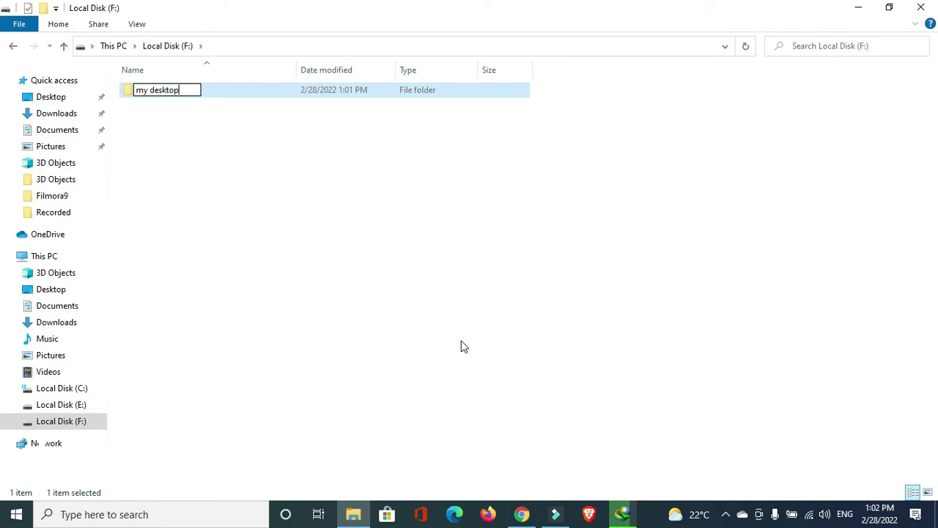
pyautogui.click(294, 178)
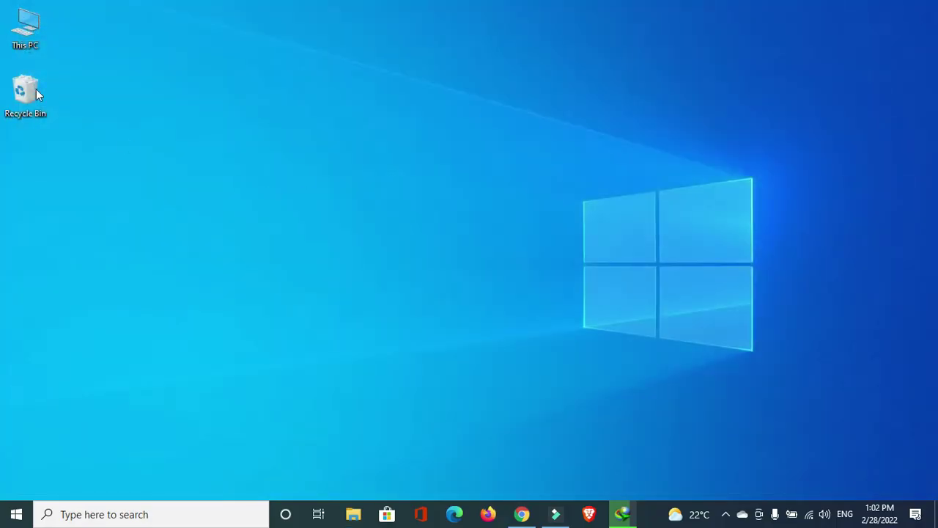
# Step: Choose the "my desktop" folder on Local Disk (F:) as the new location for the Desktop system folder in This PC
pyautogui.doubleClick(38, 27)
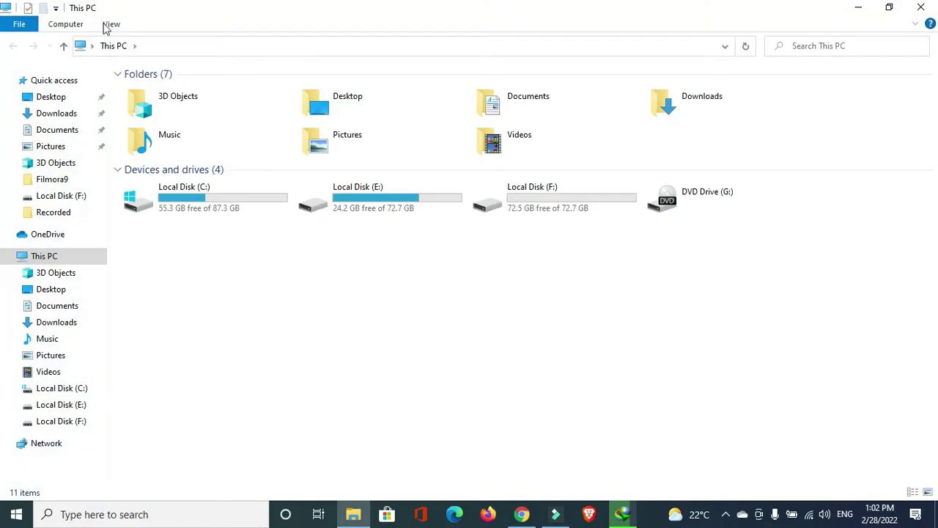
pyautogui.rightClick(320, 114)
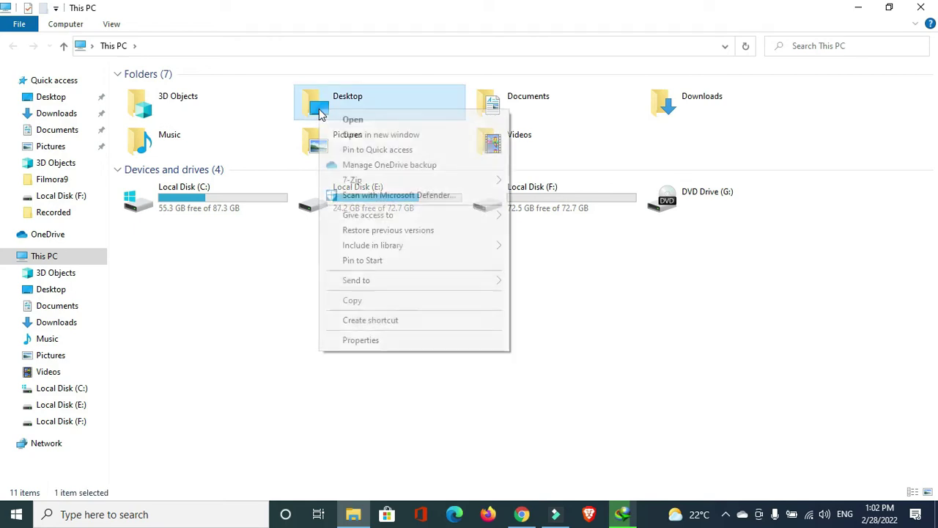
pyautogui.click(361, 341)
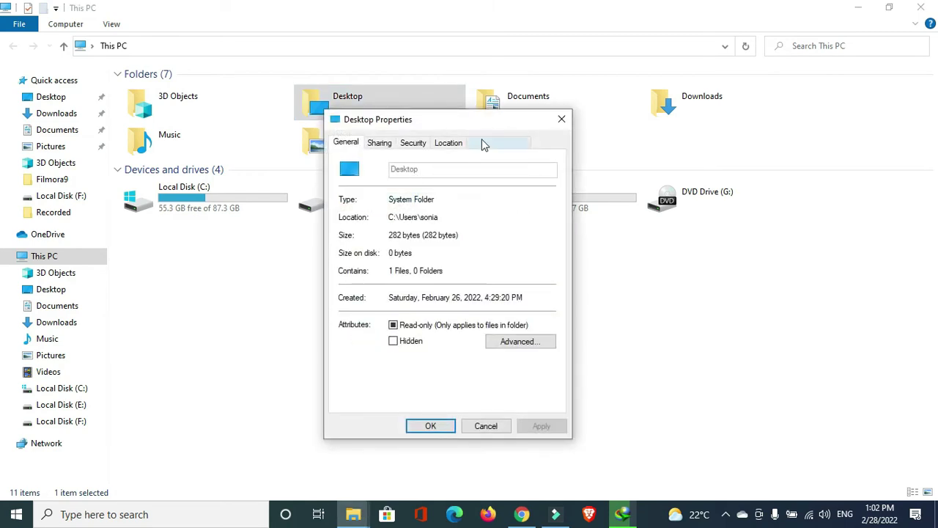
pyautogui.click(447, 142)
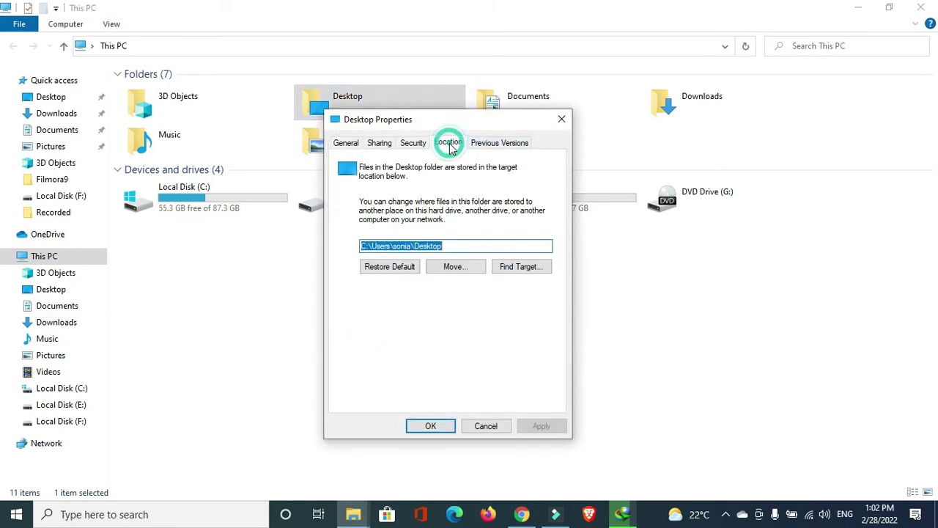
pyautogui.click(455, 267)
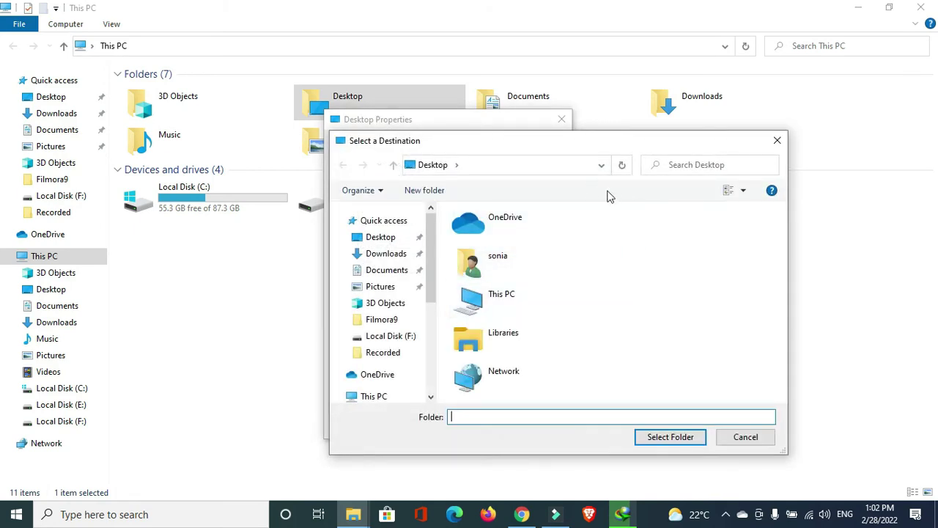
pyautogui.moveTo(432, 246); pyautogui.dragTo(429, 332)
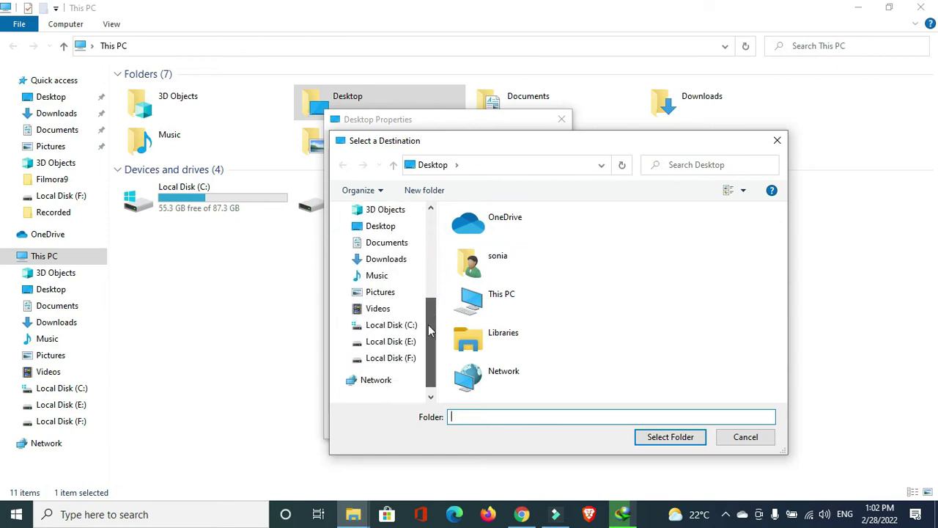
pyautogui.click(392, 360)
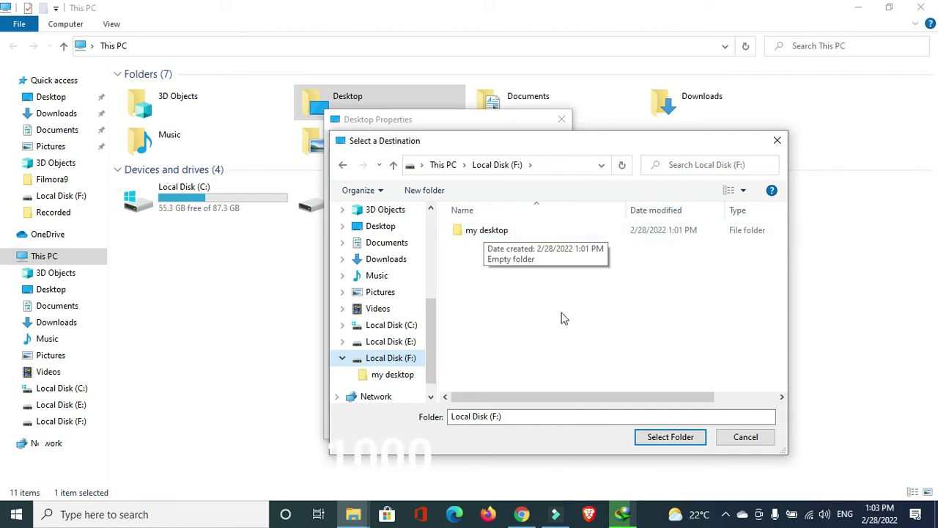
pyautogui.click(494, 231)
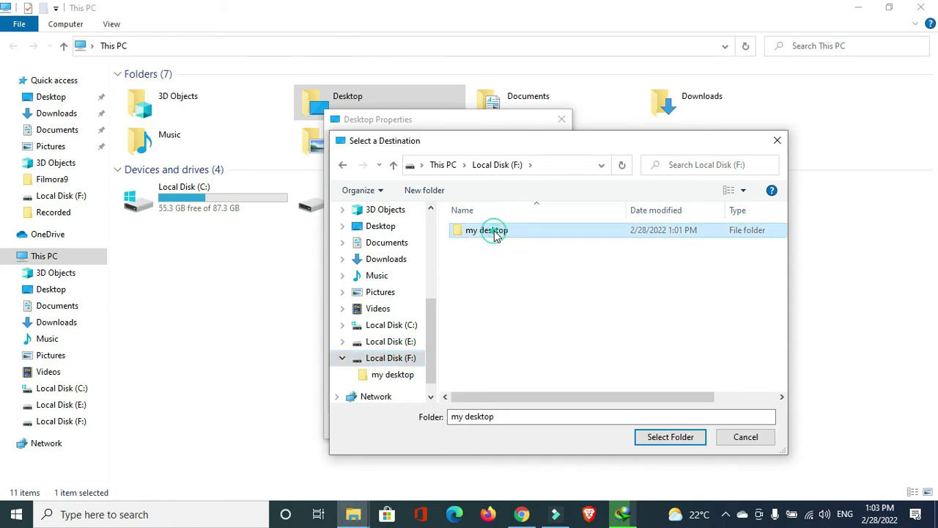
pyautogui.click(663, 440)
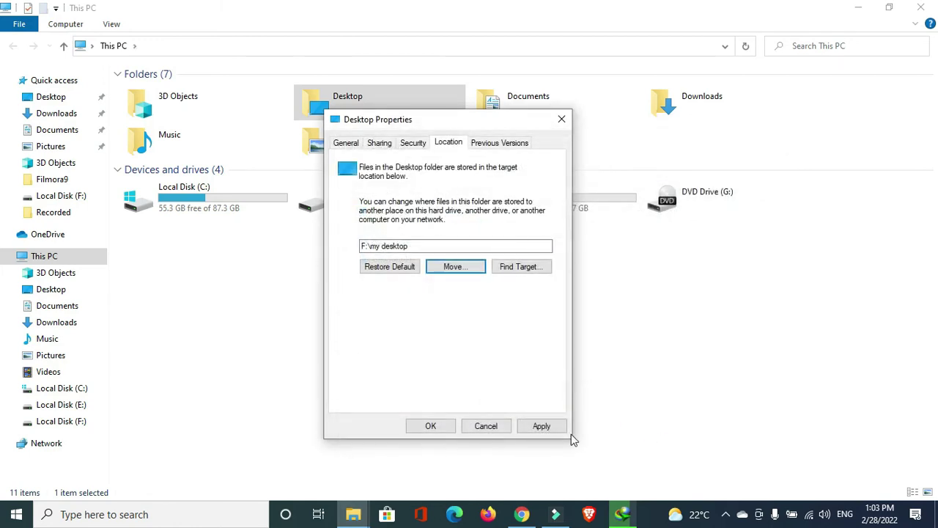
# Step: Apply the new Desktop location, move all files from the old location to it, and close the properties
pyautogui.click(542, 426)
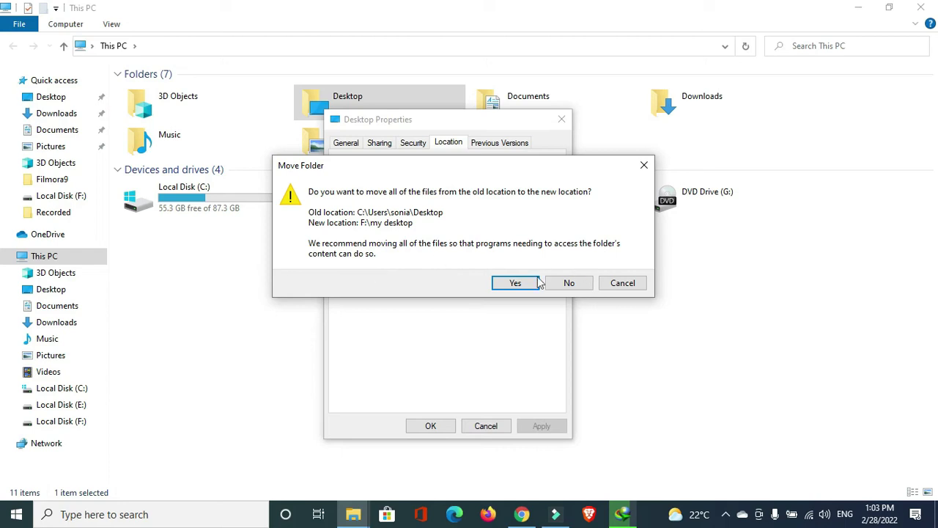
pyautogui.click(507, 286)
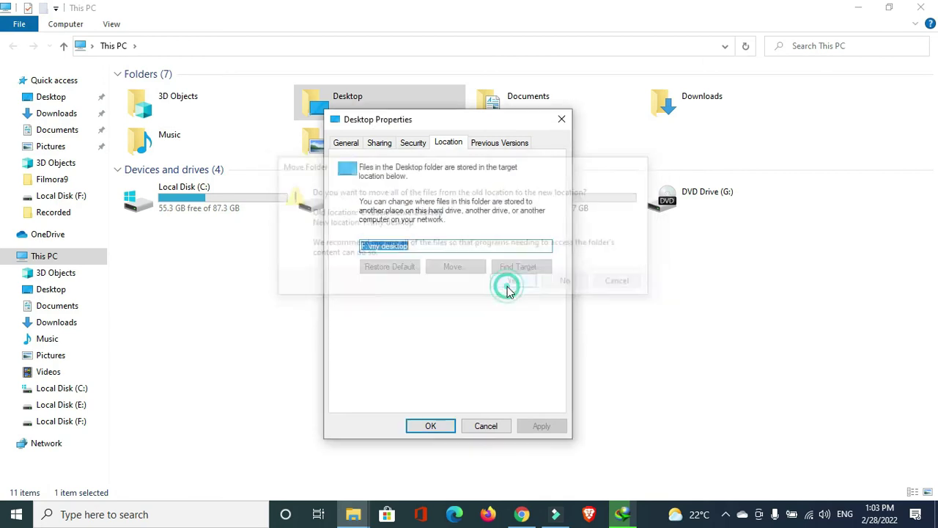
pyautogui.click(430, 427)
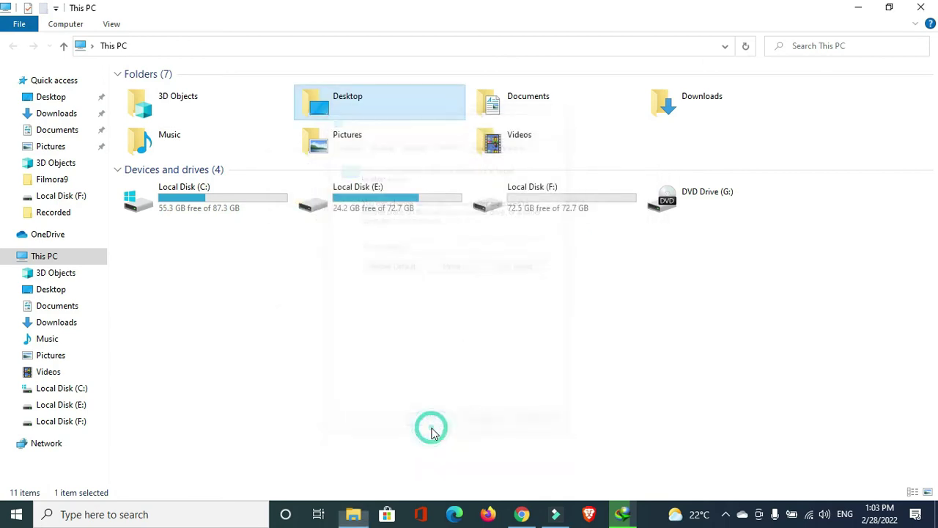
pyautogui.click(535, 267)
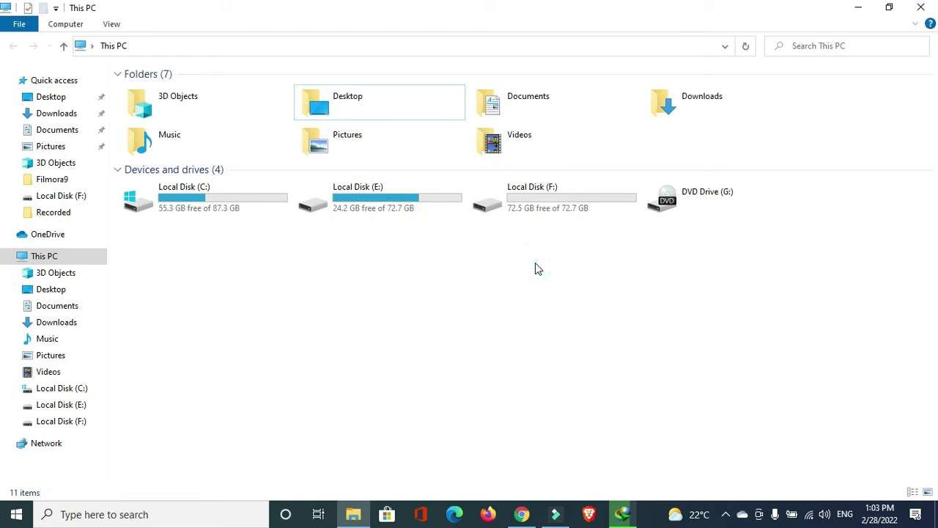
# Step: Look at the relocated Desktop folder on Local Disk (F:) and return to This PC
pyautogui.doubleClick(546, 205)
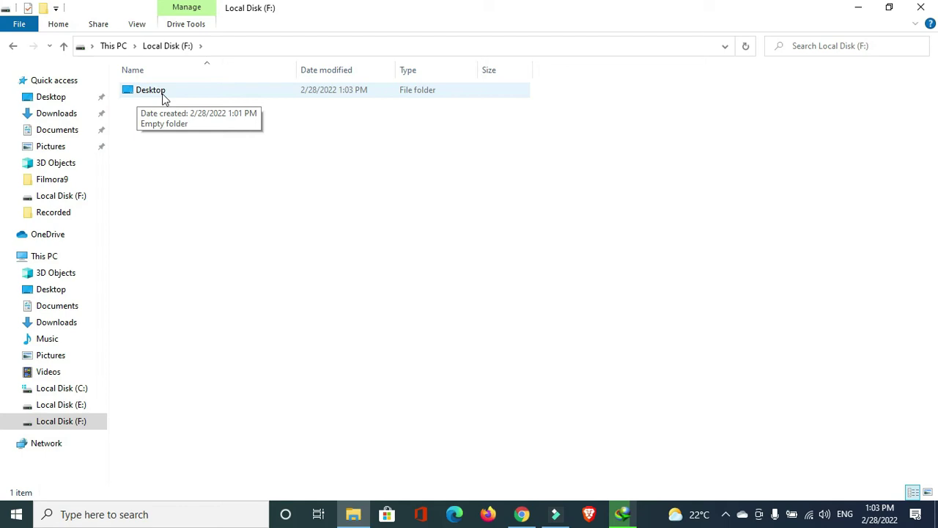
pyautogui.hotkey('ctrl', 'a')
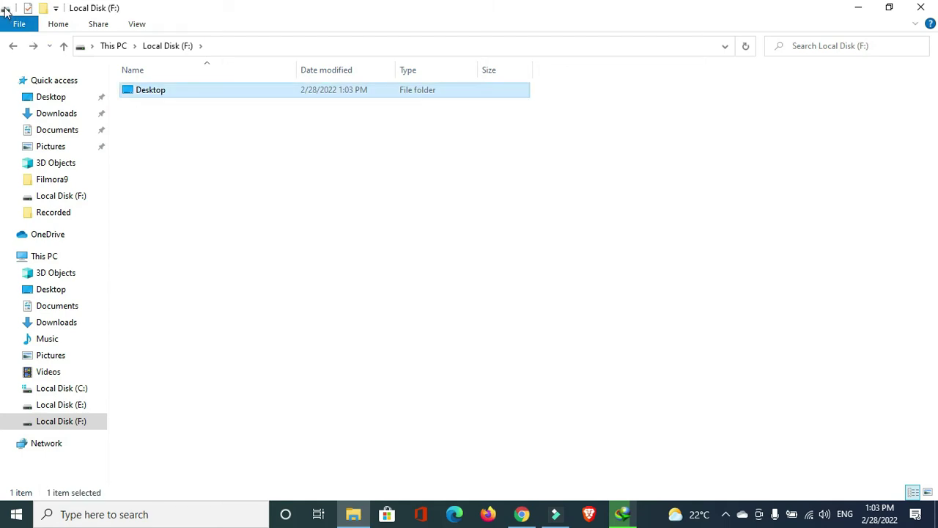
pyautogui.click(13, 45)
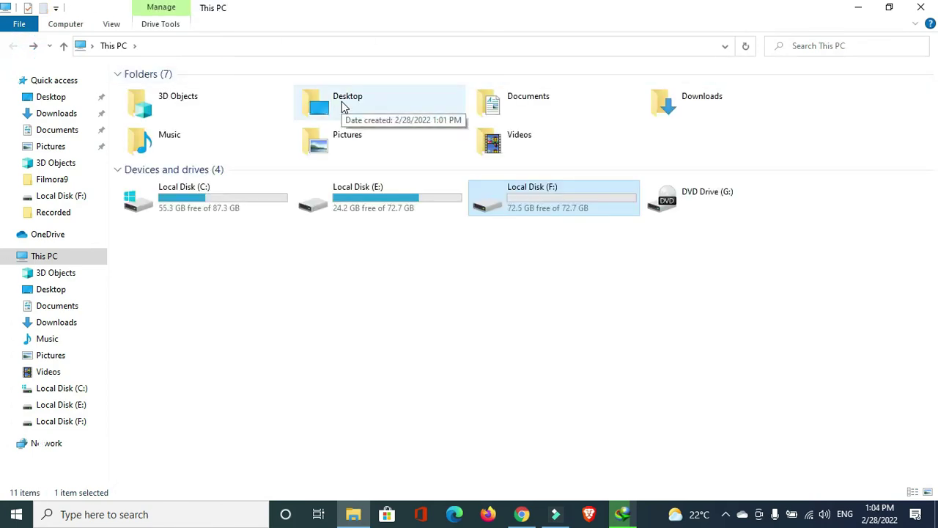
# Step: Check the storage location of the Desktop folder in its properties and close them
pyautogui.rightClick(345, 107)
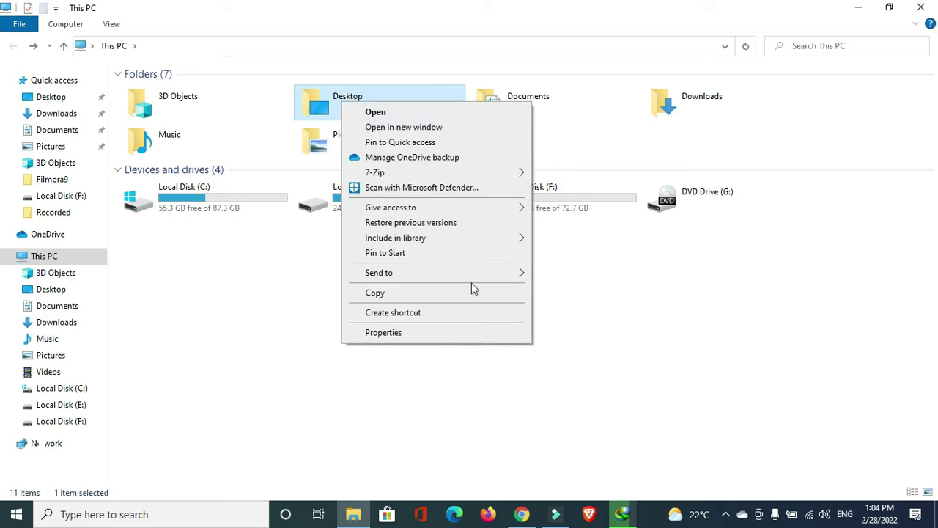
pyautogui.click(382, 334)
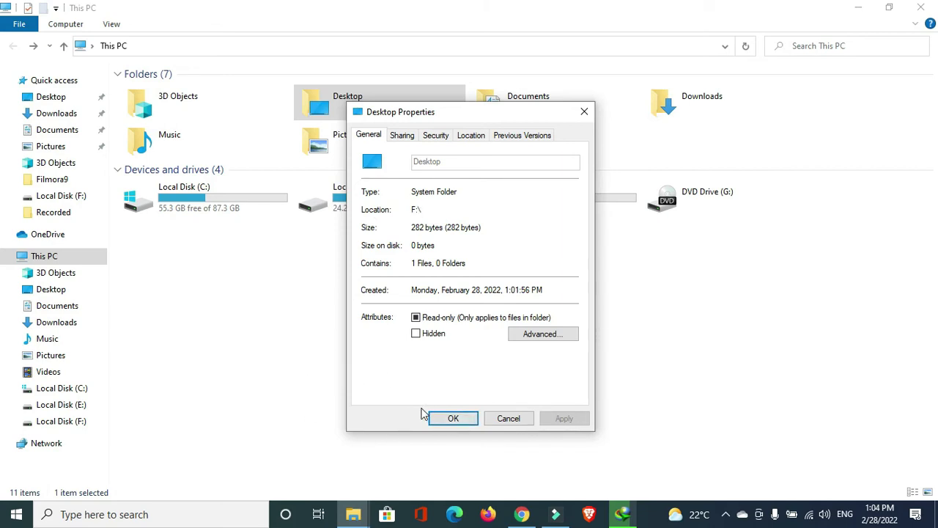
pyautogui.click(457, 419)
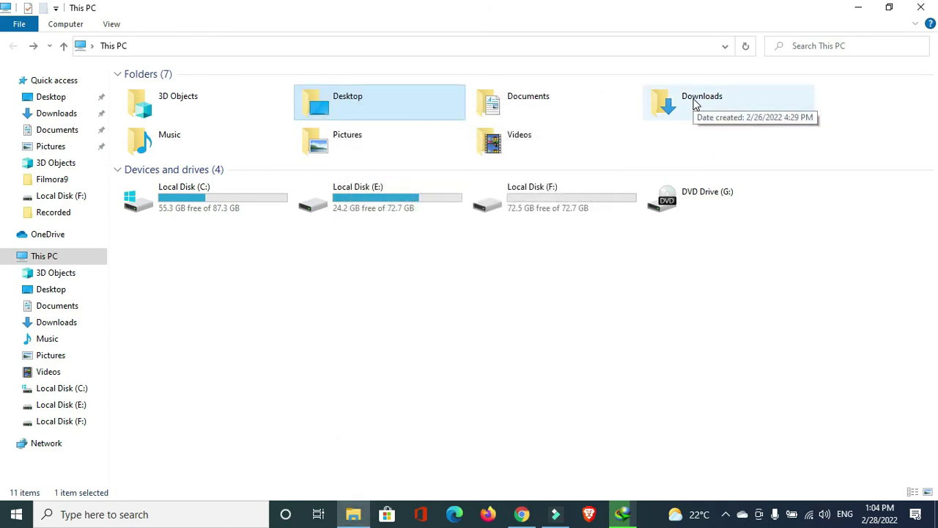
# Step: Create a new folder named "my downloads" on Local Disk (F:)
pyautogui.doubleClick(553, 207)
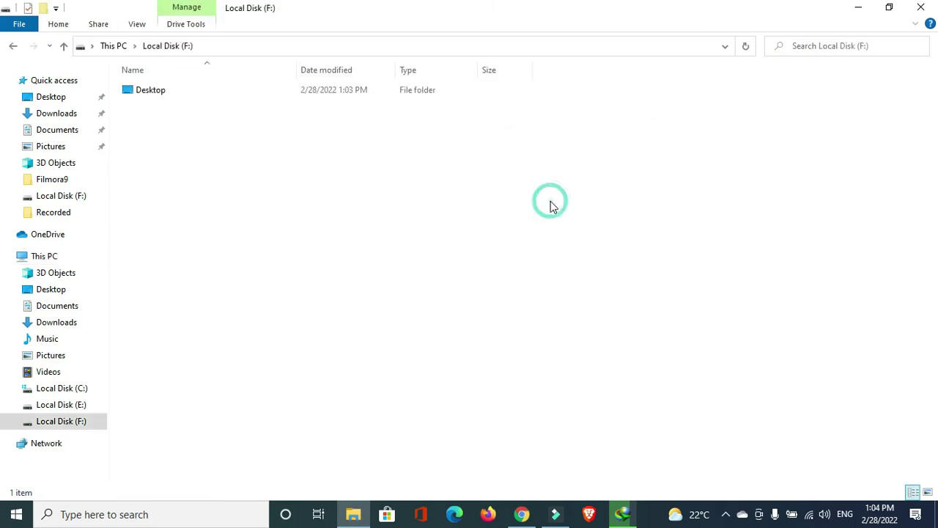
pyautogui.rightClick(173, 157)
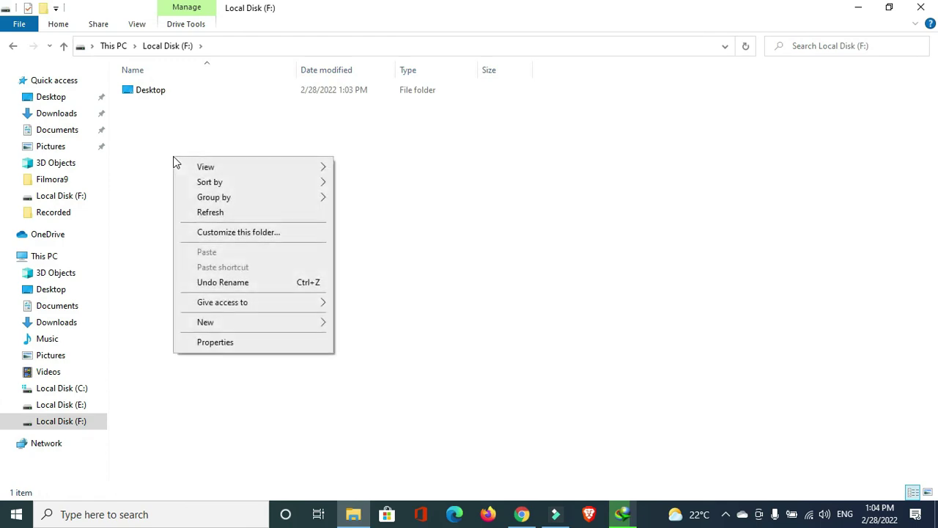
pyautogui.click(201, 323)
pyautogui.click(393, 325)
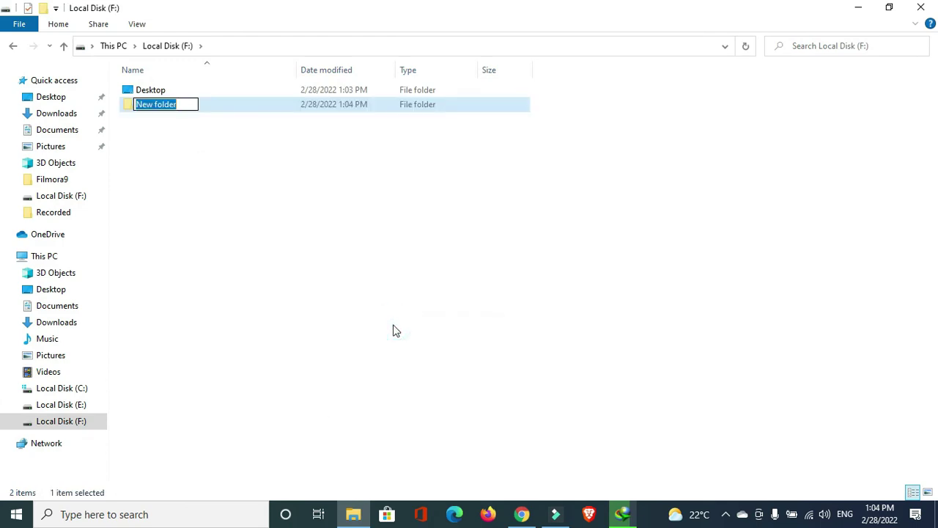
pyautogui.press('BackSpace')
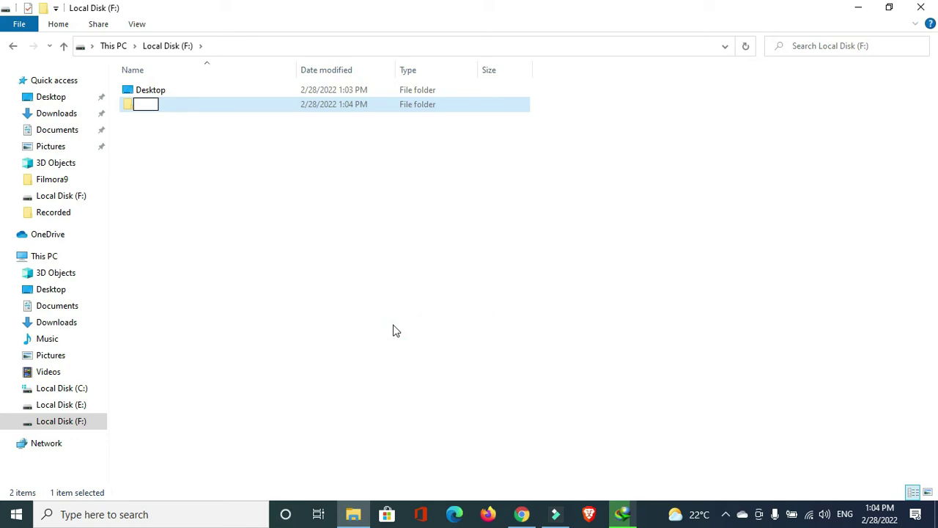
pyautogui.write('my download')
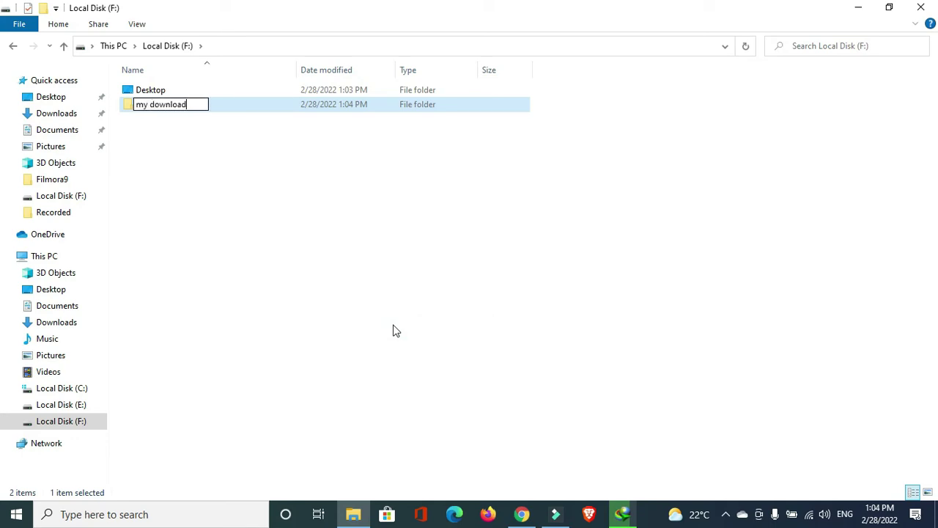
pyautogui.write('s')
pyautogui.click(317, 206)
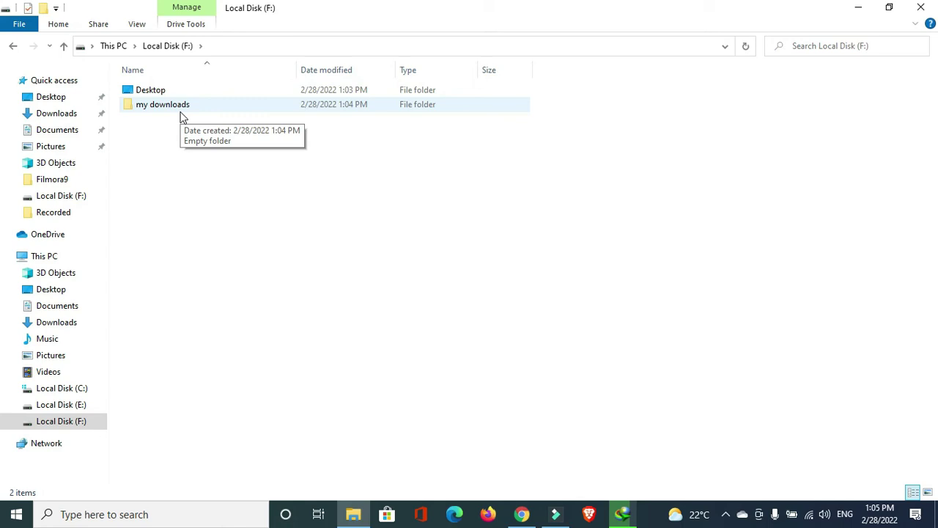
# Step: Choose the "my downloads" folder on Local Disk (F:) as the new location for the Downloads system folder in This PC
pyautogui.click(14, 46)
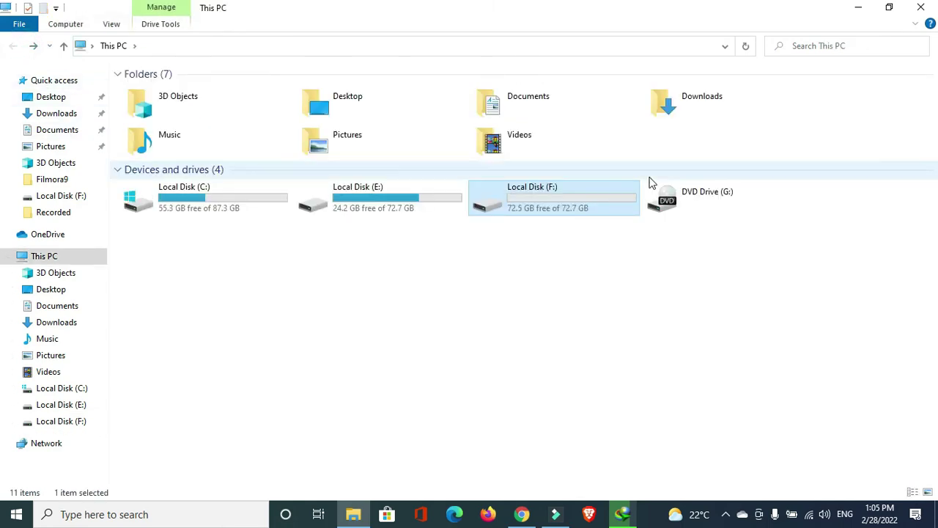
pyautogui.rightClick(685, 104)
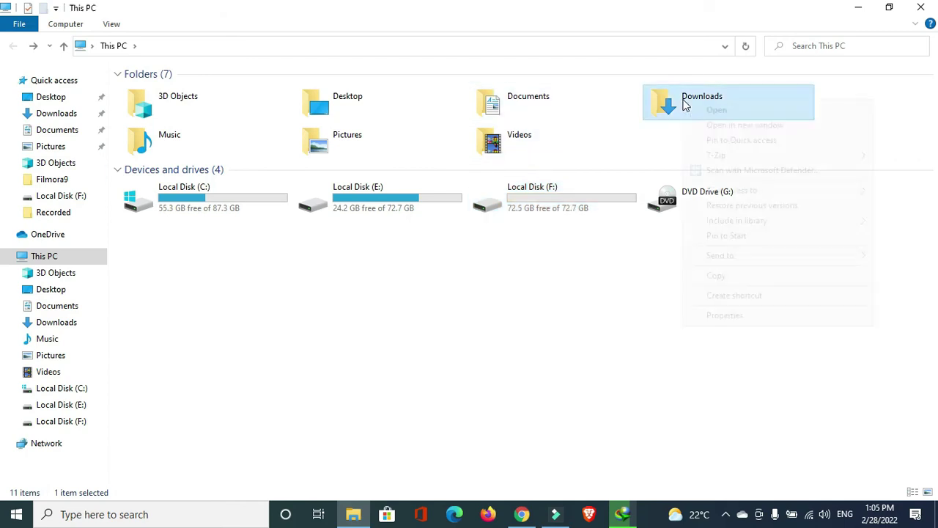
pyautogui.click(724, 315)
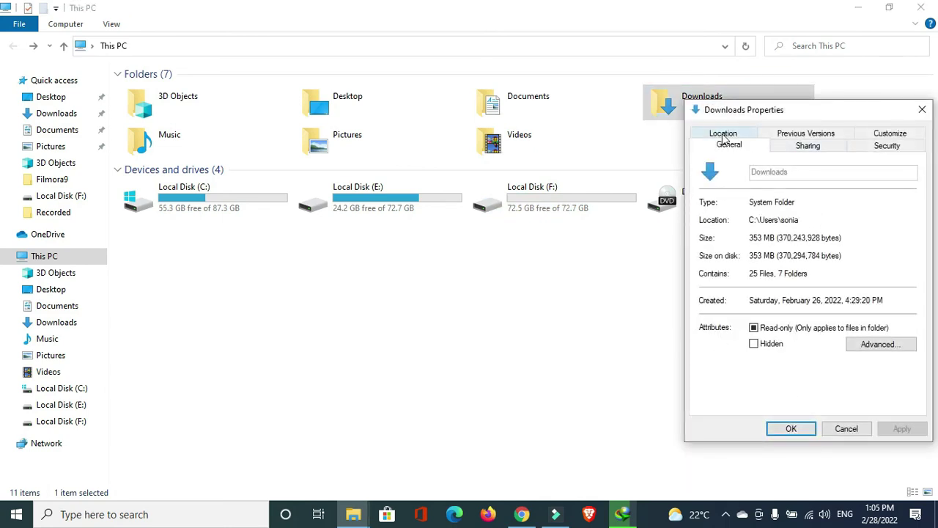
pyautogui.click(723, 133)
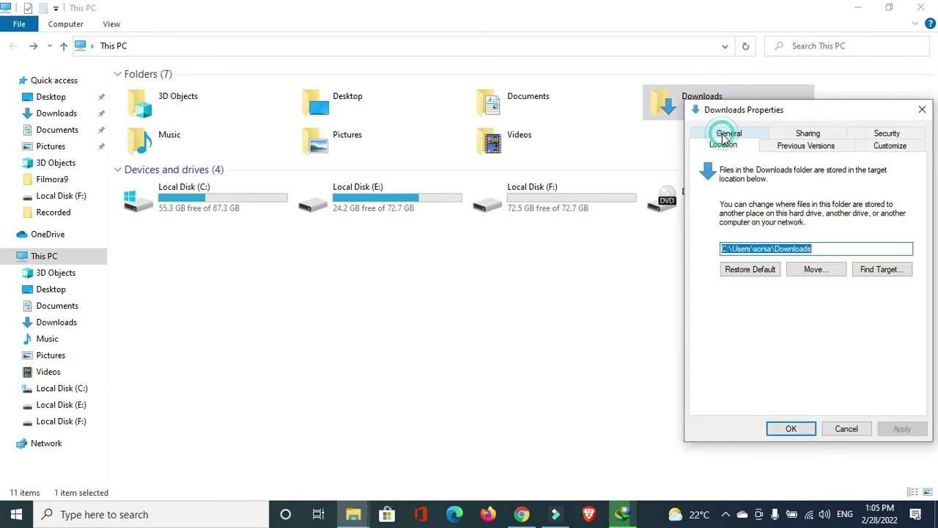
pyautogui.click(814, 271)
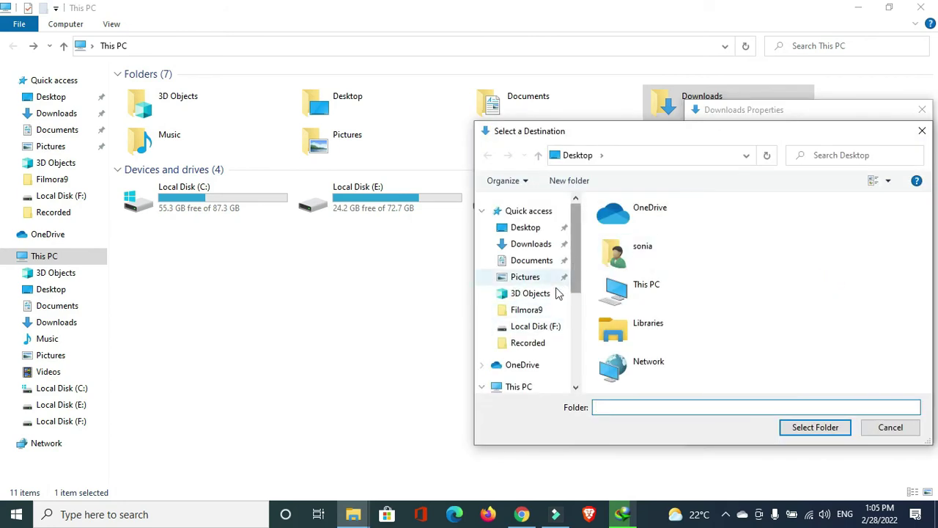
pyautogui.click(526, 331)
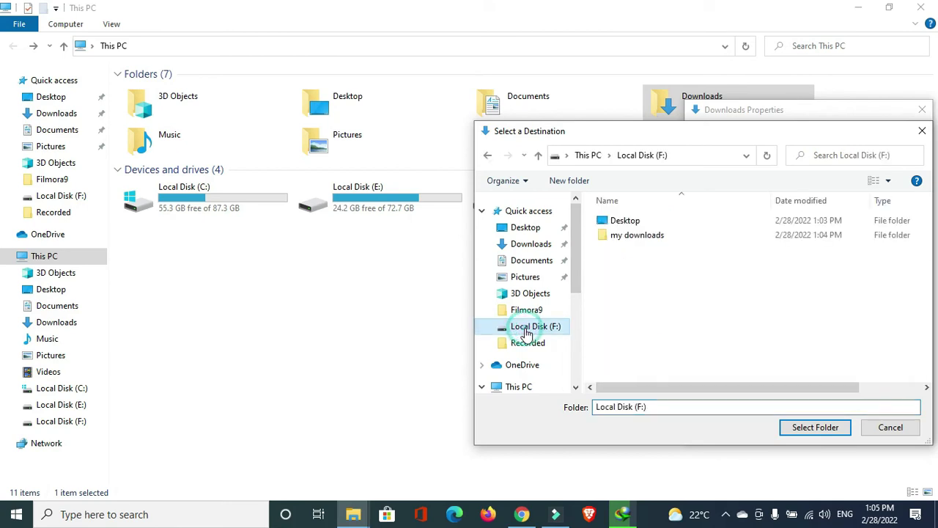
pyautogui.click(650, 244)
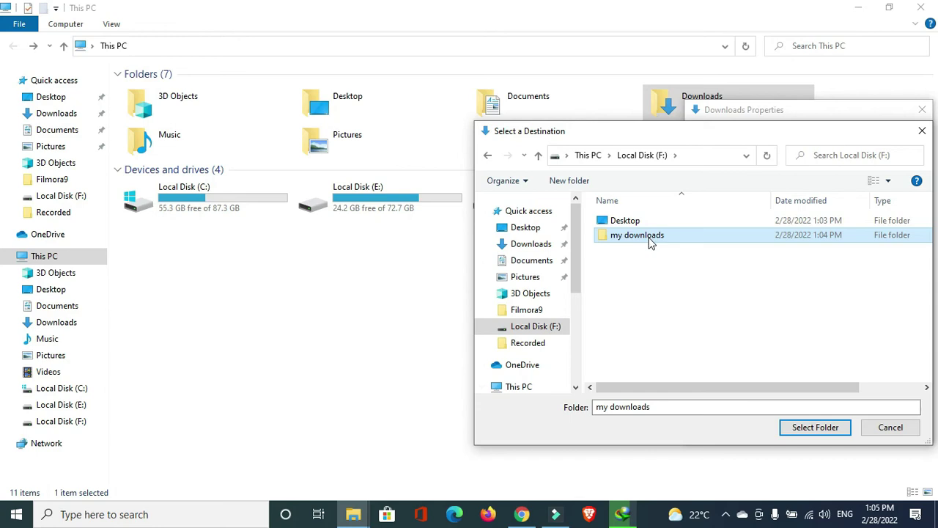
pyautogui.click(814, 427)
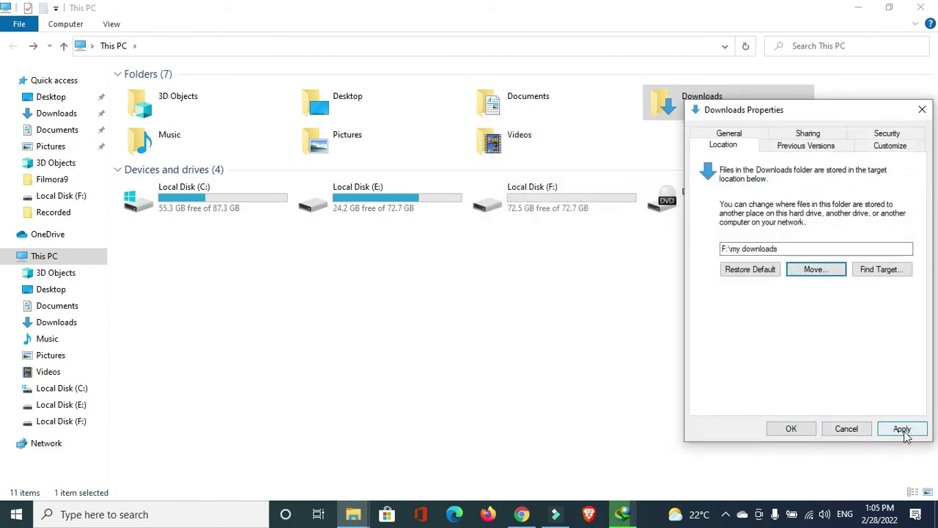
# Step: Apply the new Downloads location, move all files from the old location to it, and close the properties
pyautogui.click(903, 430)
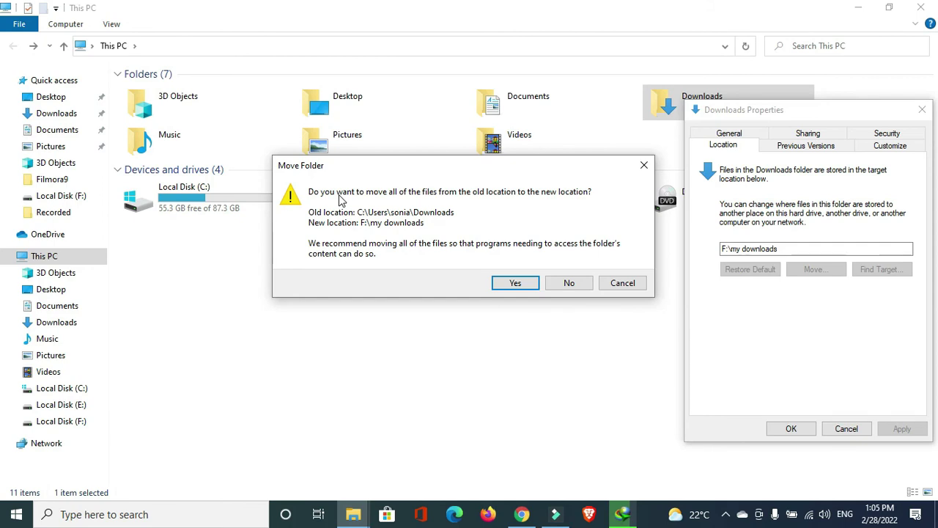
pyautogui.click(516, 284)
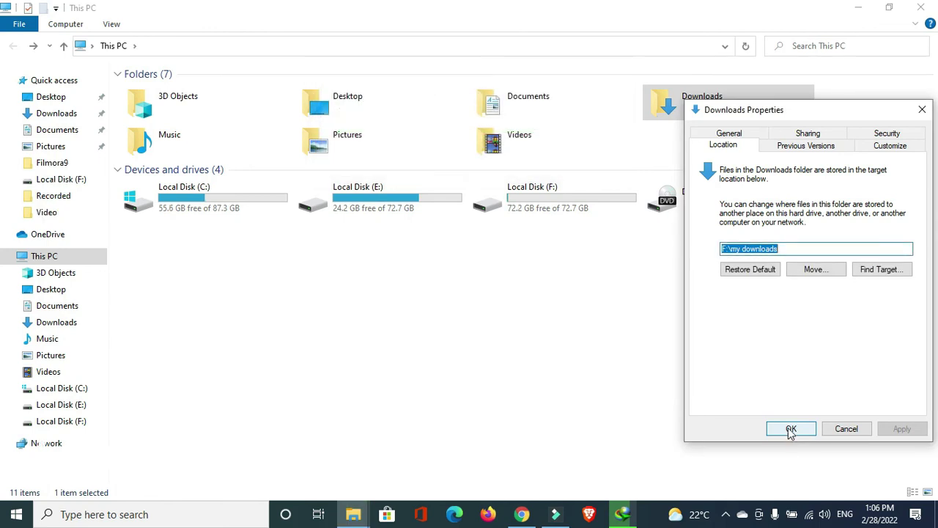
pyautogui.click(791, 430)
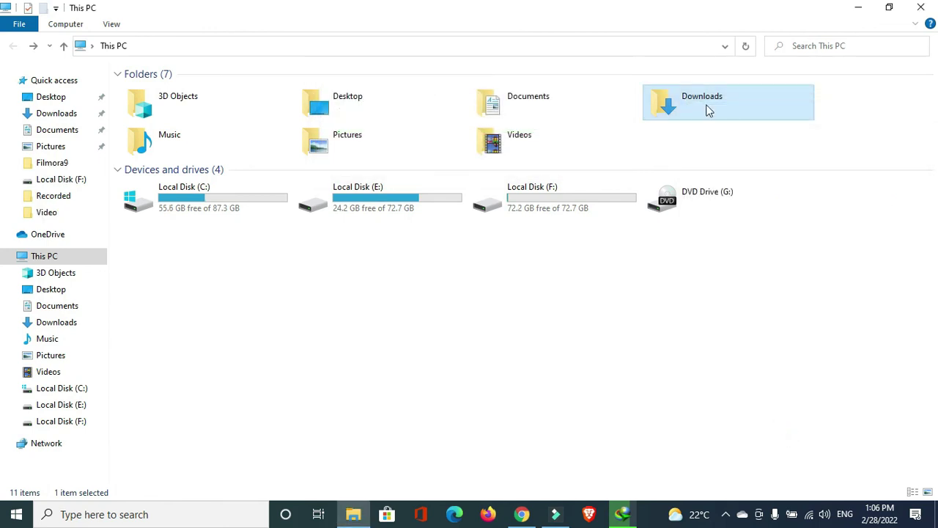
# Step: Look at the contents of the relocated Downloads folder on Local Disk (F:) and return to This PC
pyautogui.doubleClick(557, 207)
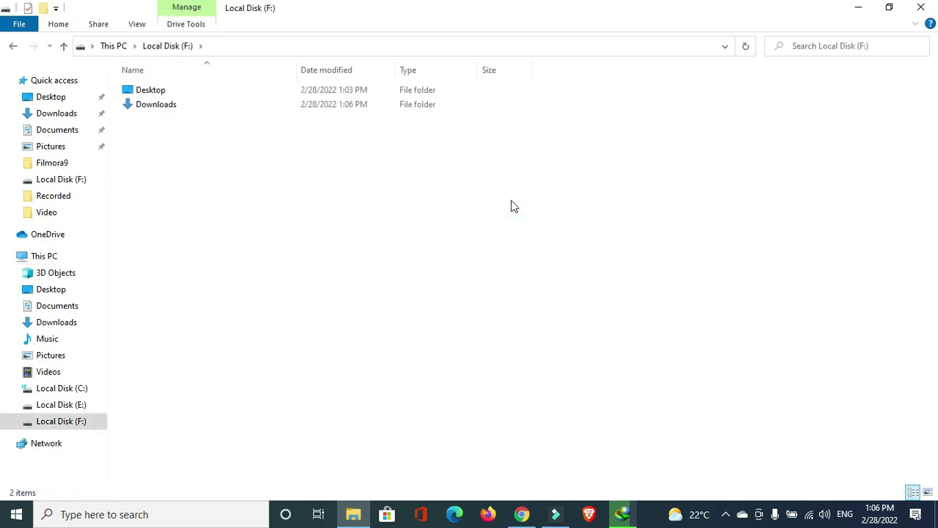
pyautogui.doubleClick(164, 108)
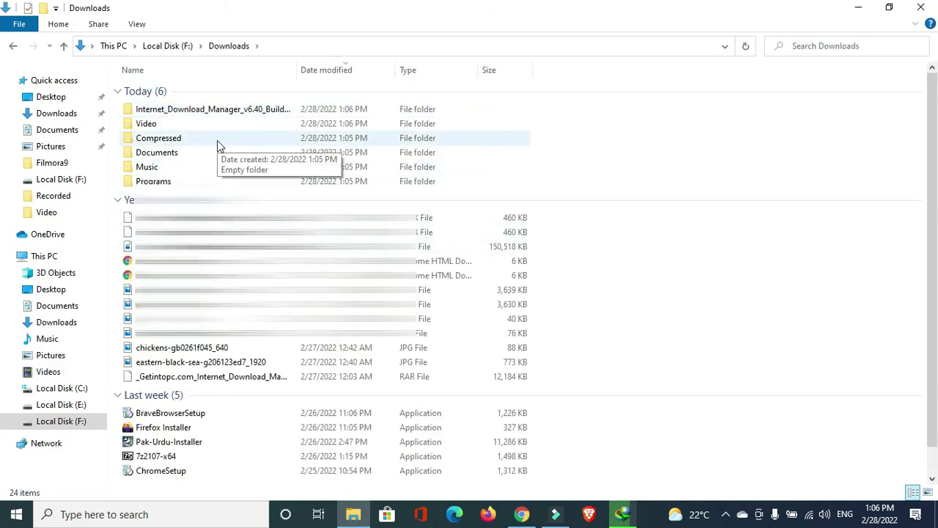
pyautogui.click(12, 47)
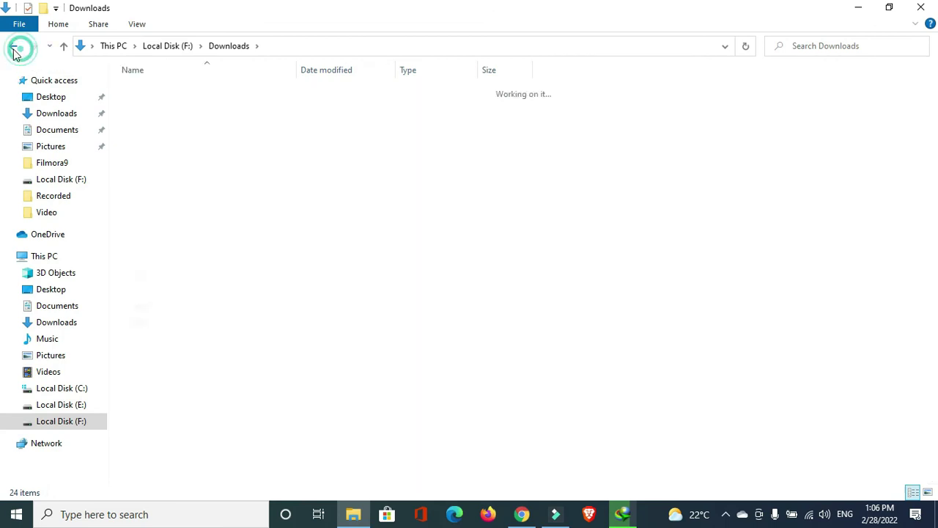
pyautogui.click(13, 46)
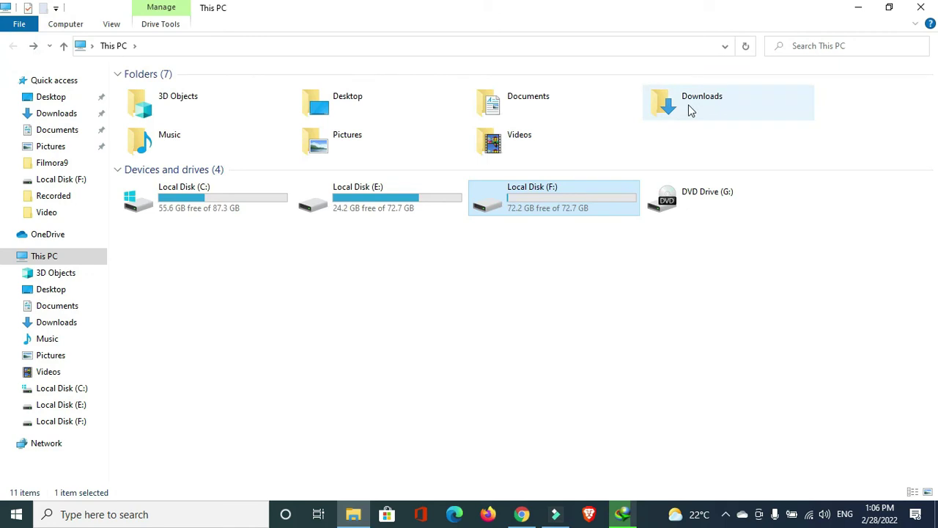
# Step: Check the storage location of the Downloads folder in its properties, close them, and minimize the This PC window
pyautogui.rightClick(696, 109)
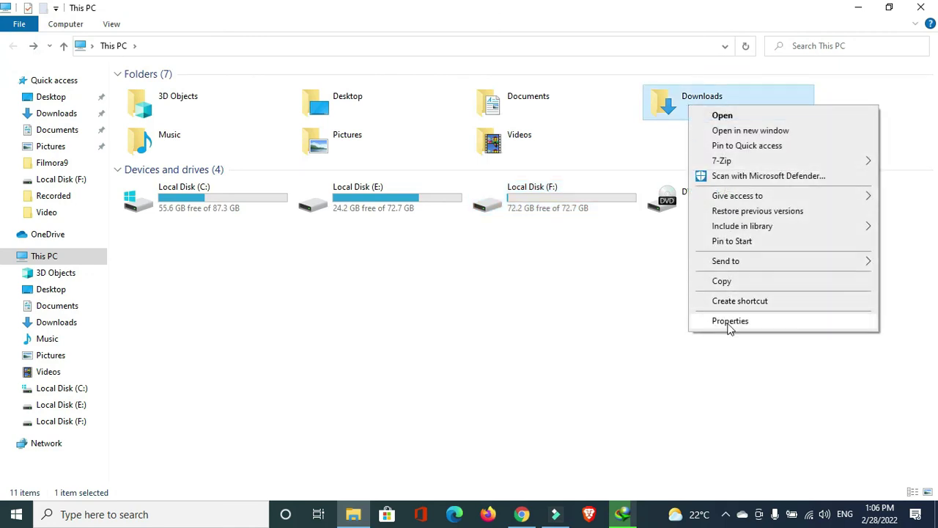
pyautogui.click(730, 321)
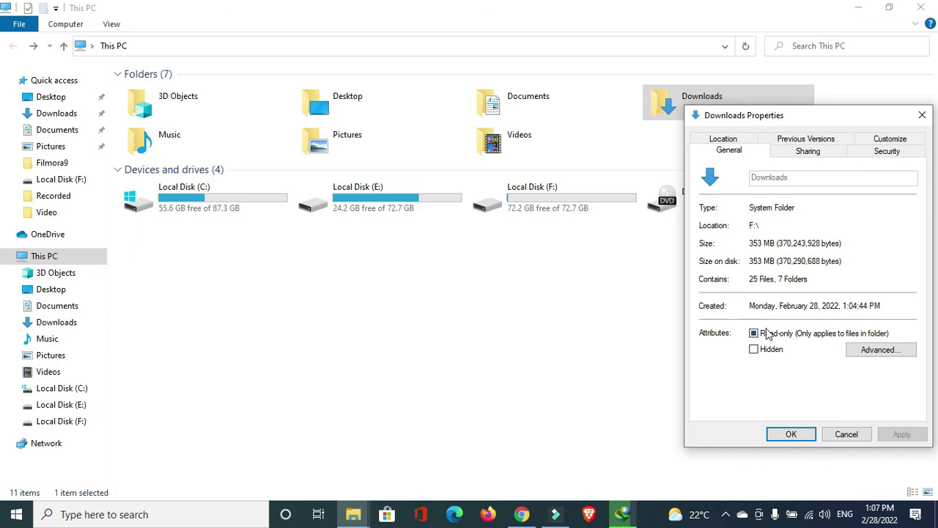
pyautogui.click(789, 434)
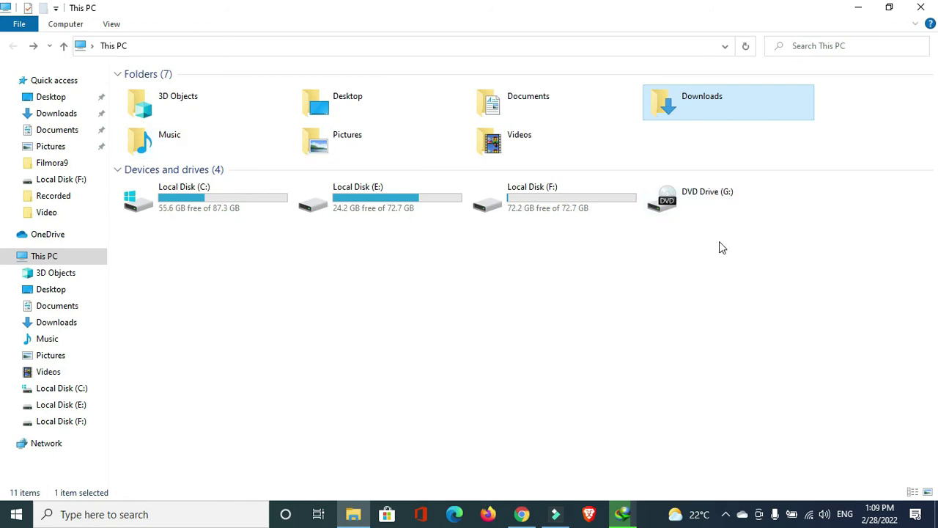
pyautogui.click(858, 7)
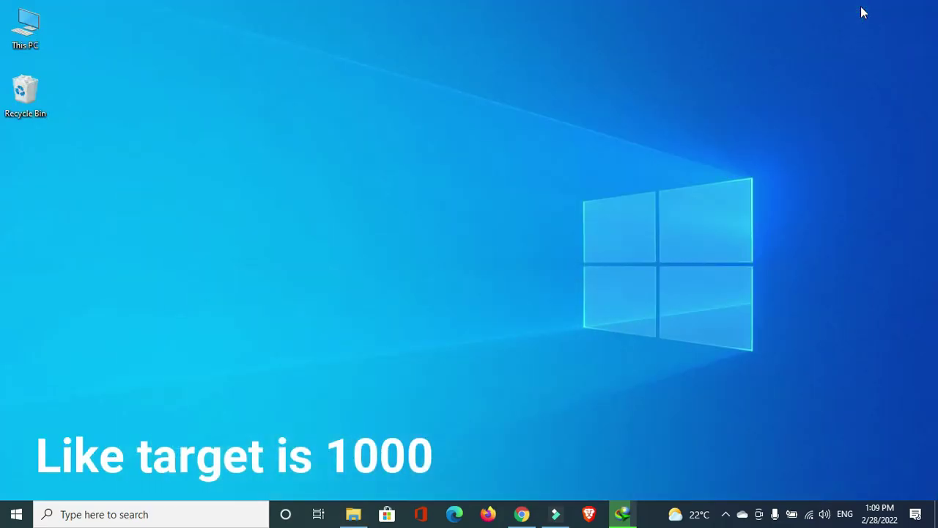